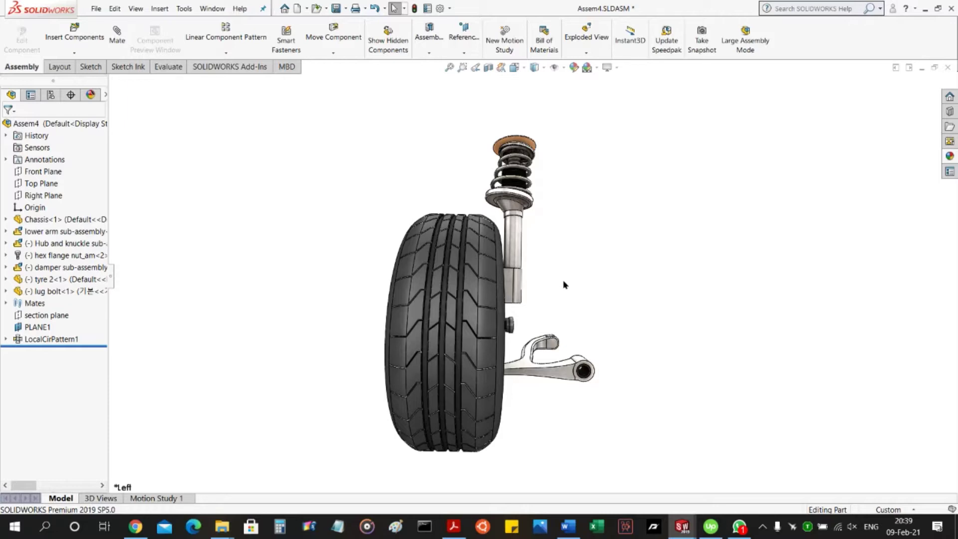
Step: Orbit the Assem4 suspension assembly to reveal the rim and hub behind the tyre
middle_drag(537, 265, 559, 331)
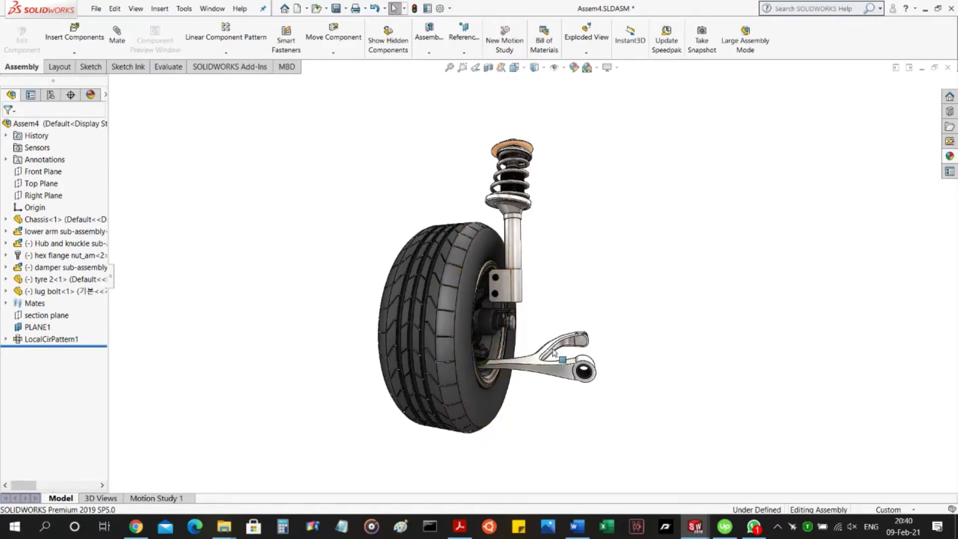
Step: Zoom and orbit around the hub from inside, fit the wheel to view, then move to Figure 1 in the Word report
scroll(489, 294, down, 3)
middle_drag(614, 345, 488, 357)
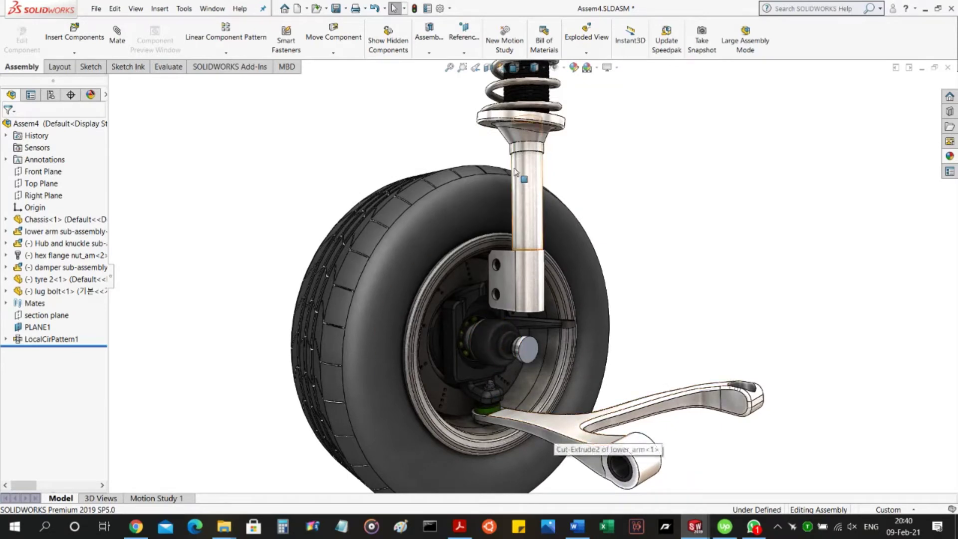
key(f)
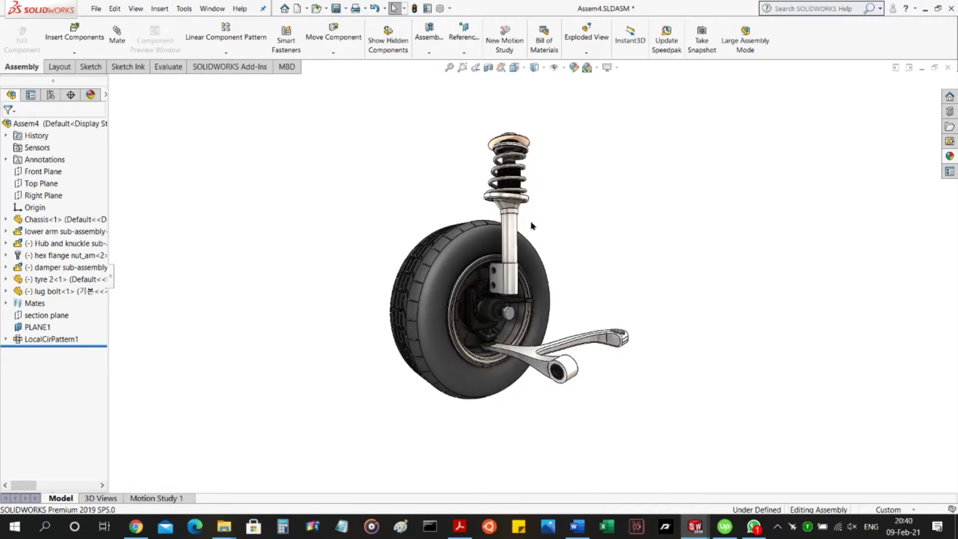
scroll(539, 220, down, 3)
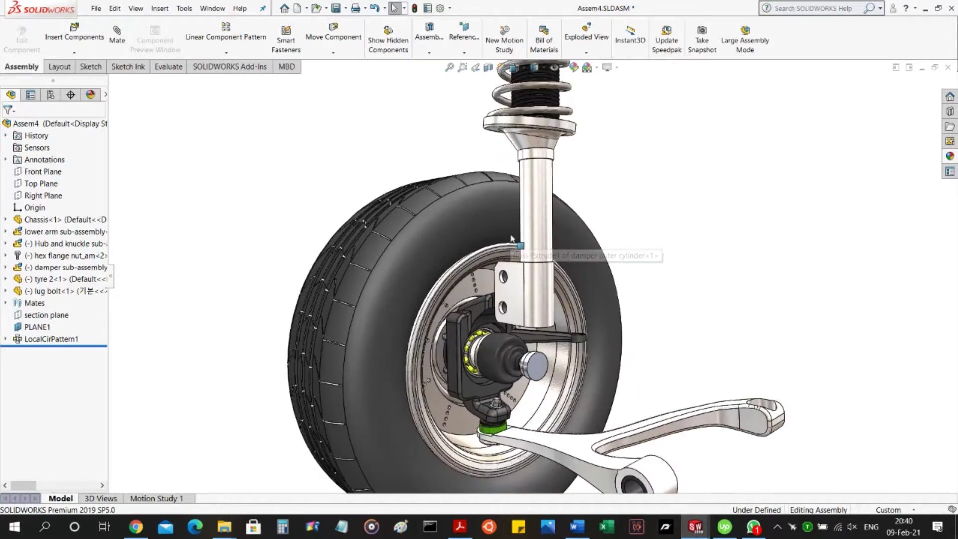
scroll(538, 219, up, 2)
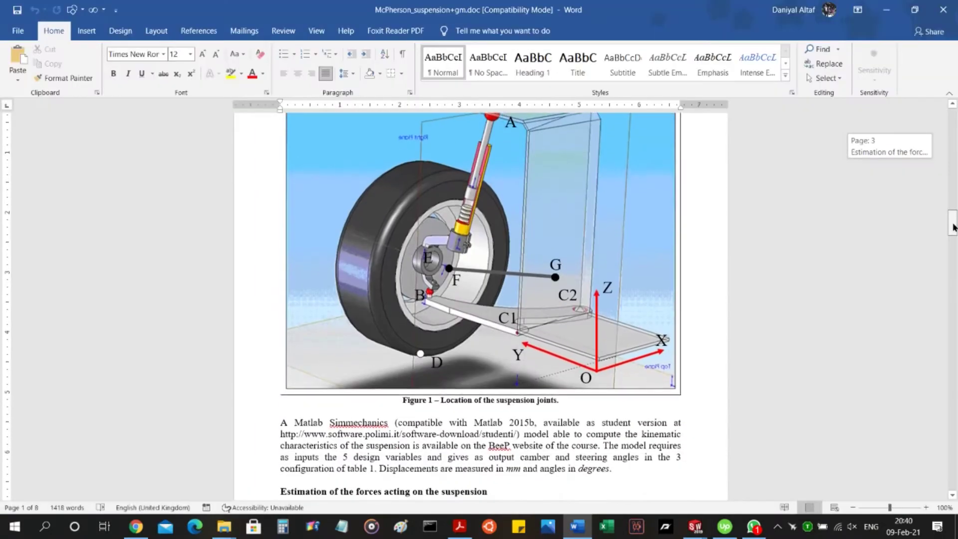
drag(953, 227, 953, 221)
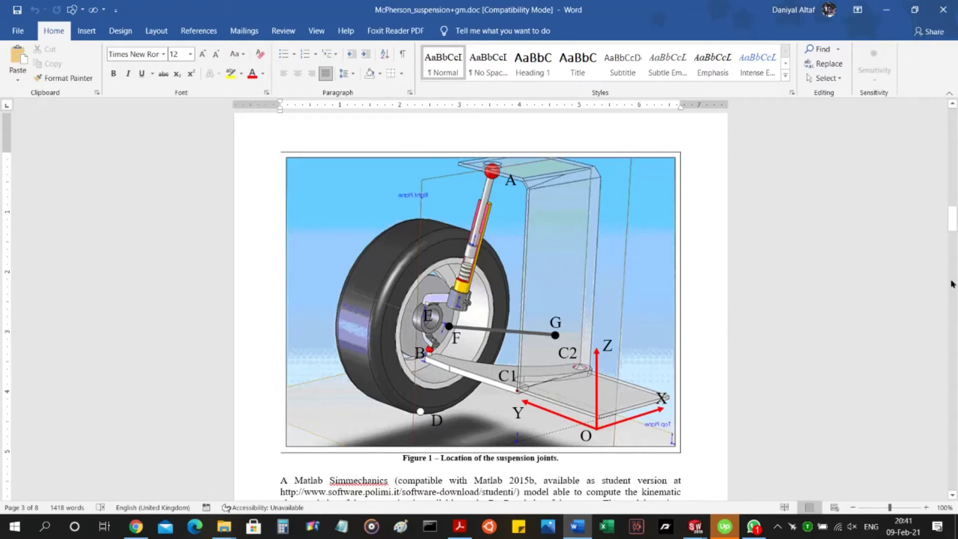
Step: Scroll the Word report to Table 2 and highlight point A's coordinates (31.8, 593, 604)
drag(953, 219, 954, 189)
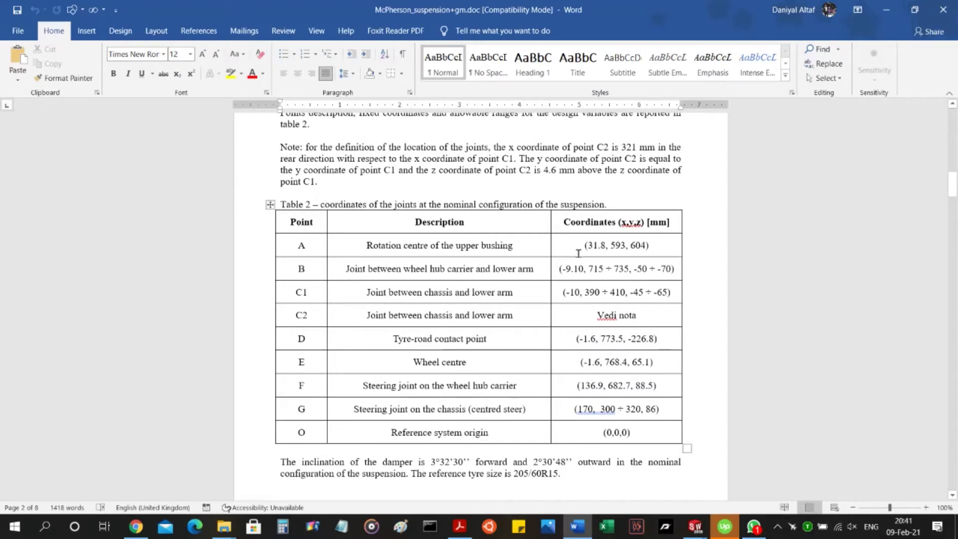
drag(590, 253, 648, 249)
Step: Switch to the Chassis part and orbit and zoom around its sketch points E, B, C2 and Axis4
click(695, 526)
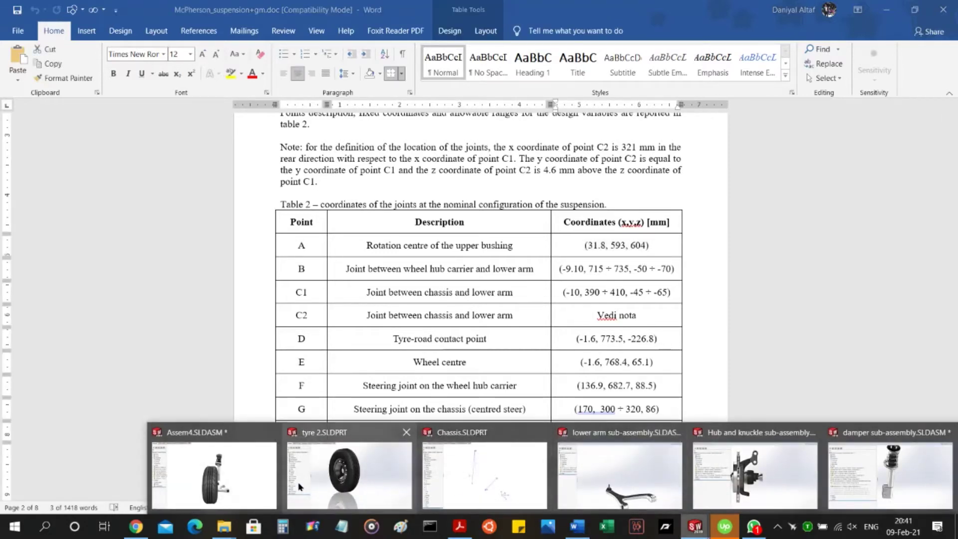
click(472, 477)
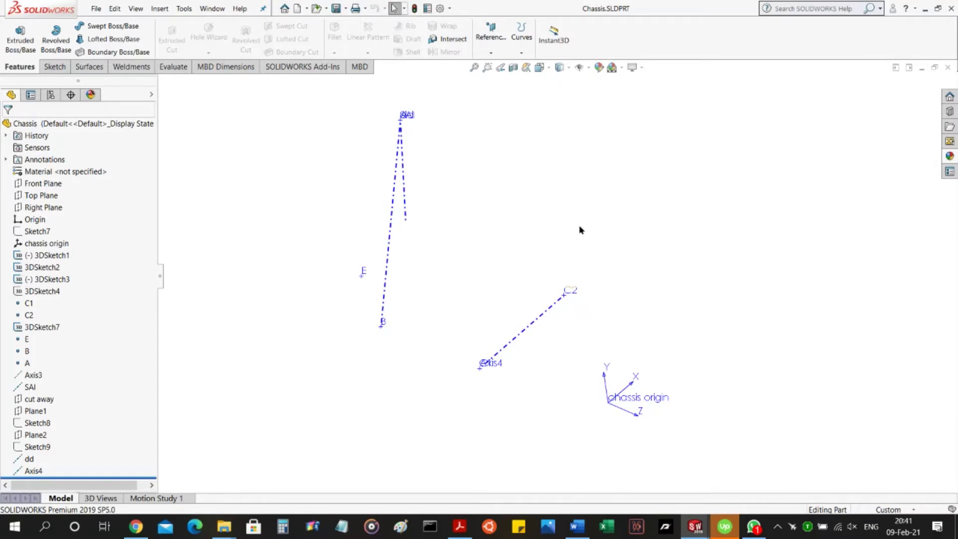
mouse_move(513, 224)
middle_down()
mouse_move(522, 229)
mouse_move(561, 185)
middle_up()
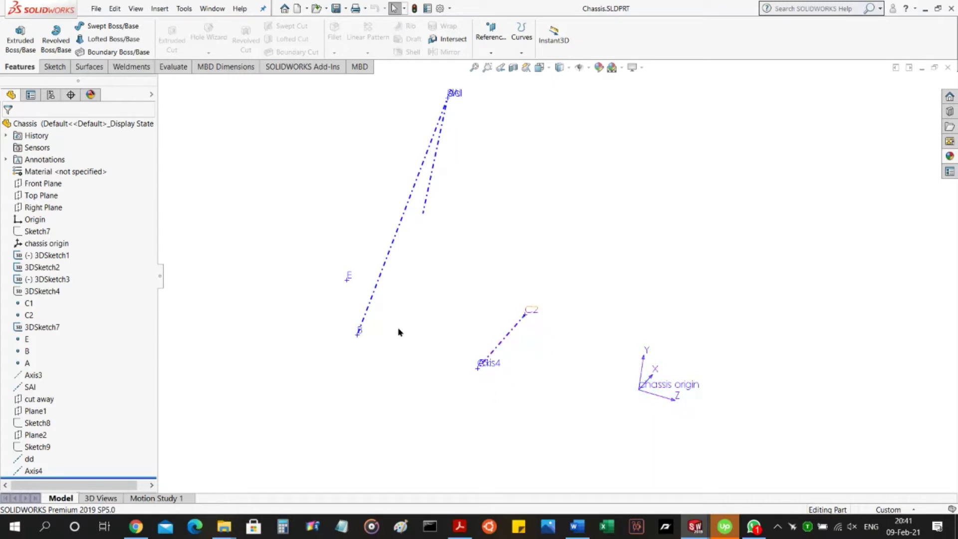
middle_drag(405, 323, 396, 338)
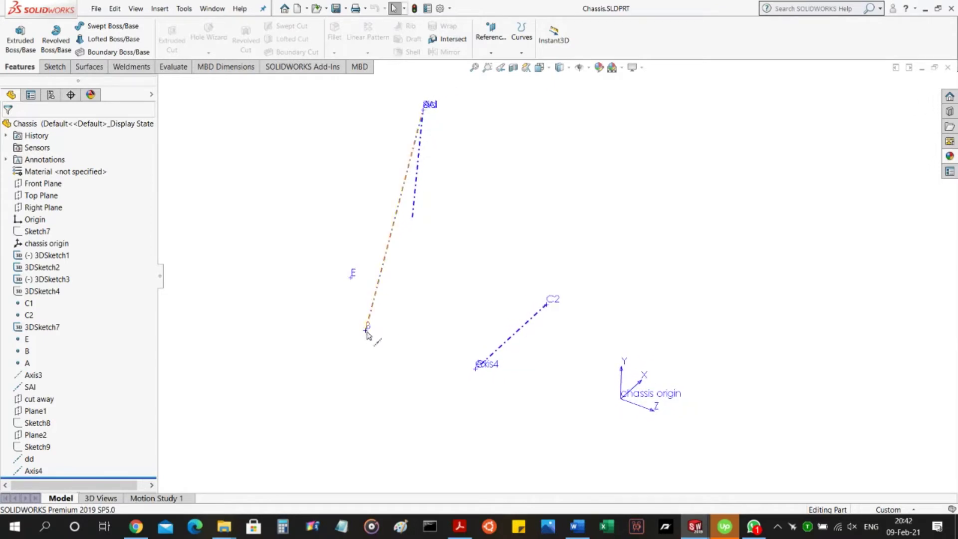
scroll(367, 339, down, 5)
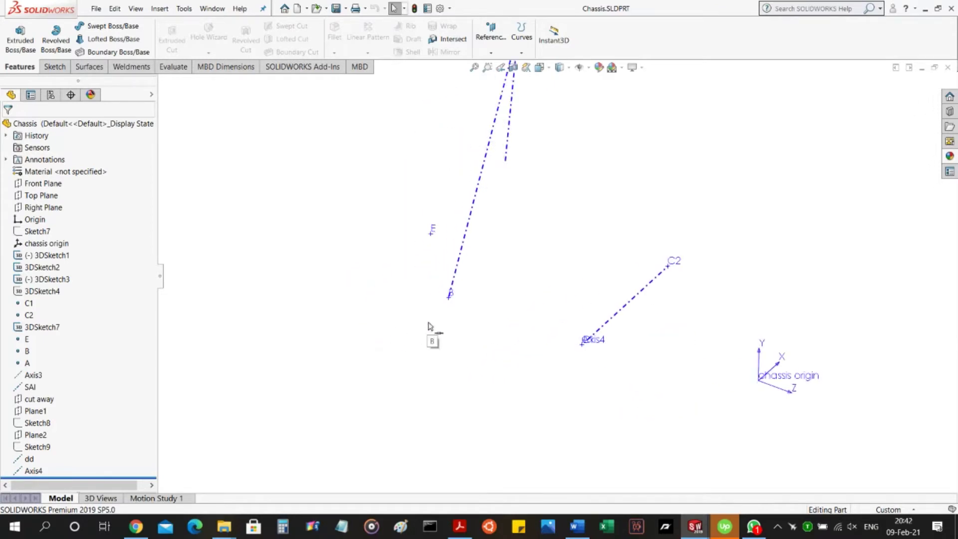
scroll(492, 276, up, 4)
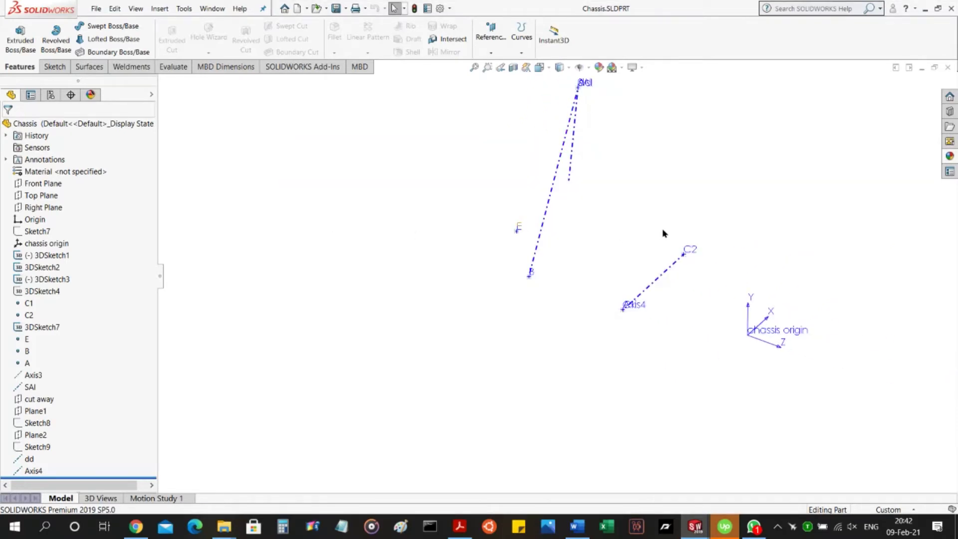
scroll(662, 233, up, 3)
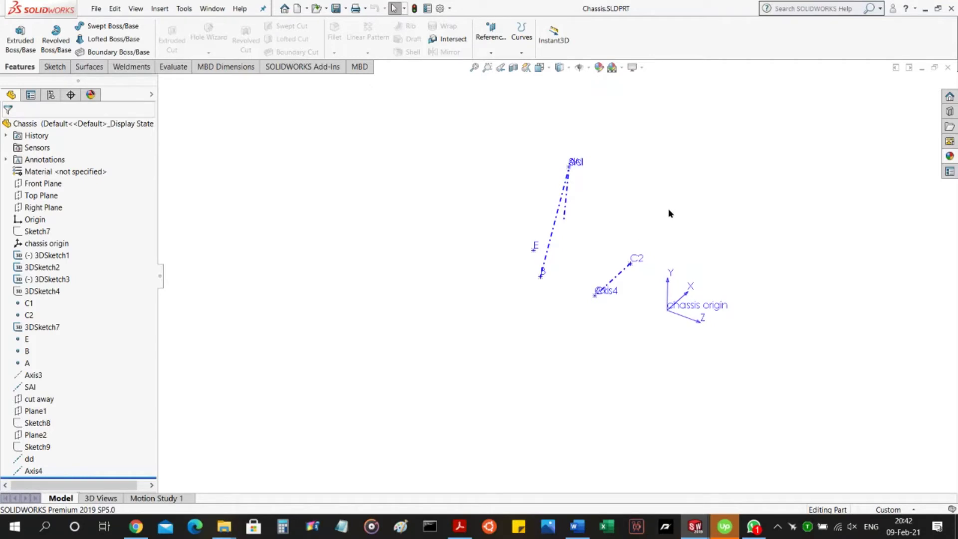
Step: Switch to the tyre 2 part and review the Revolve2 feature settings, accepting them unchanged
key(ctrl+Tab)
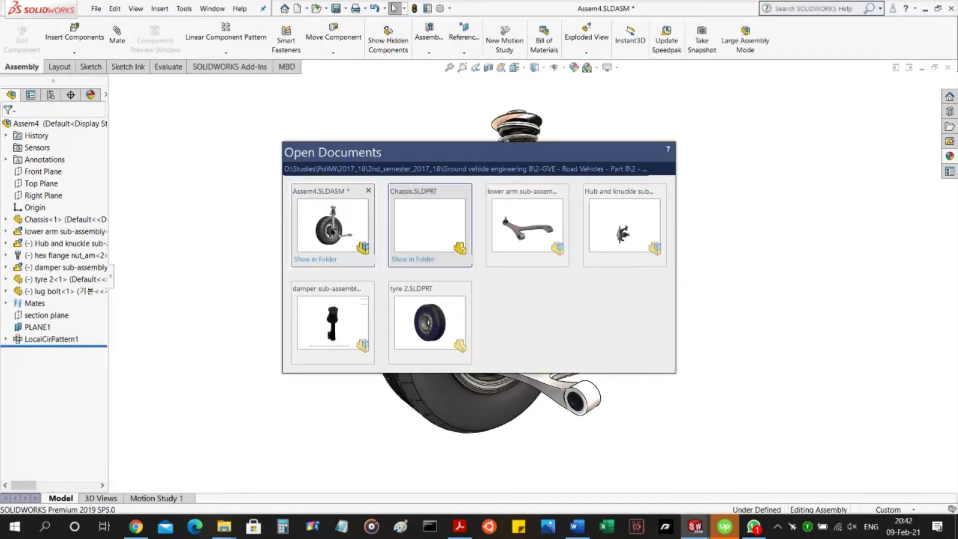
click(425, 322)
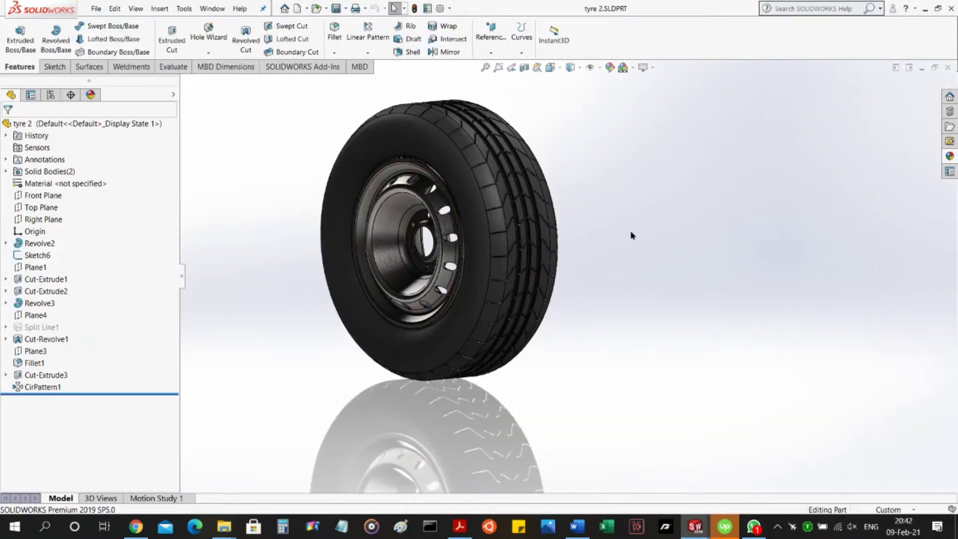
middle_drag(551, 177, 591, 201)
right_click(39, 243)
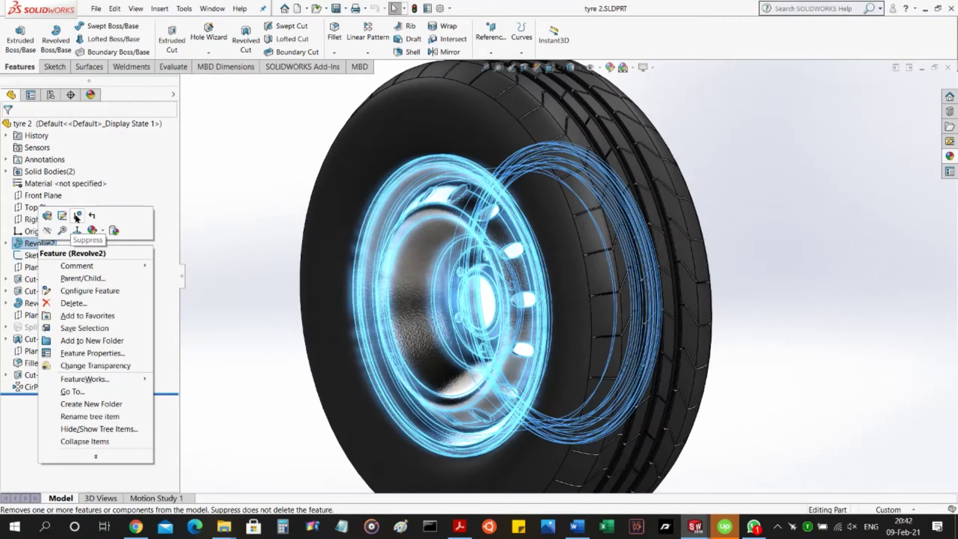
click(46, 220)
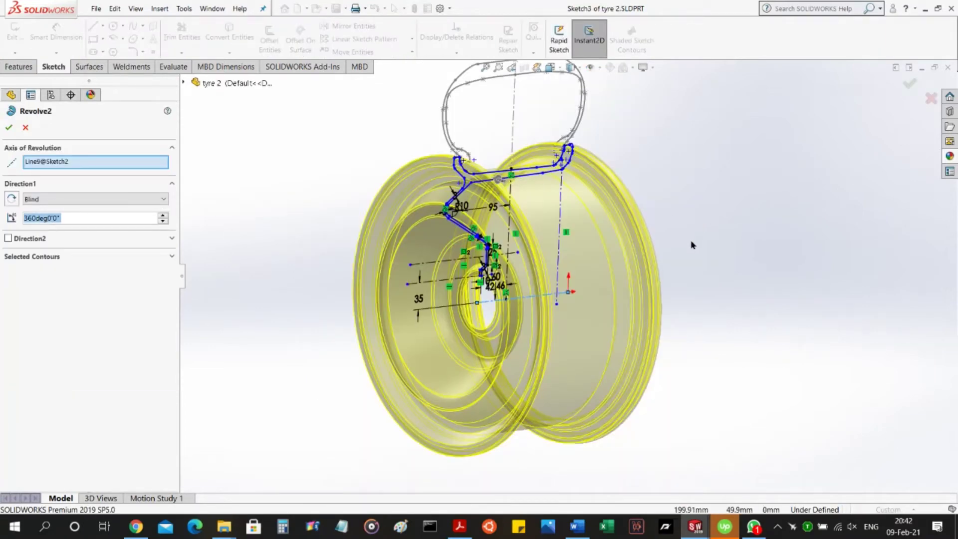
scroll(620, 199, down, 3)
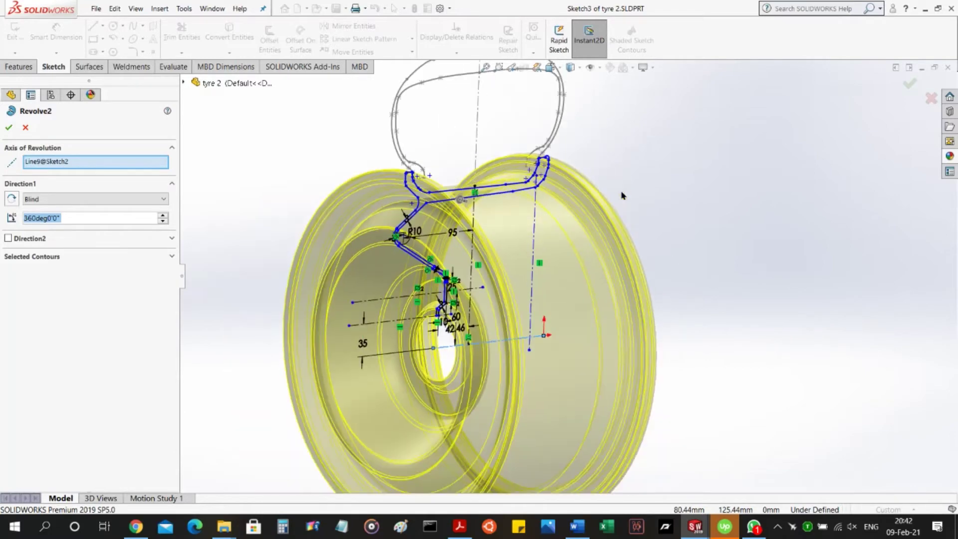
scroll(620, 200, up, 4)
click(8, 127)
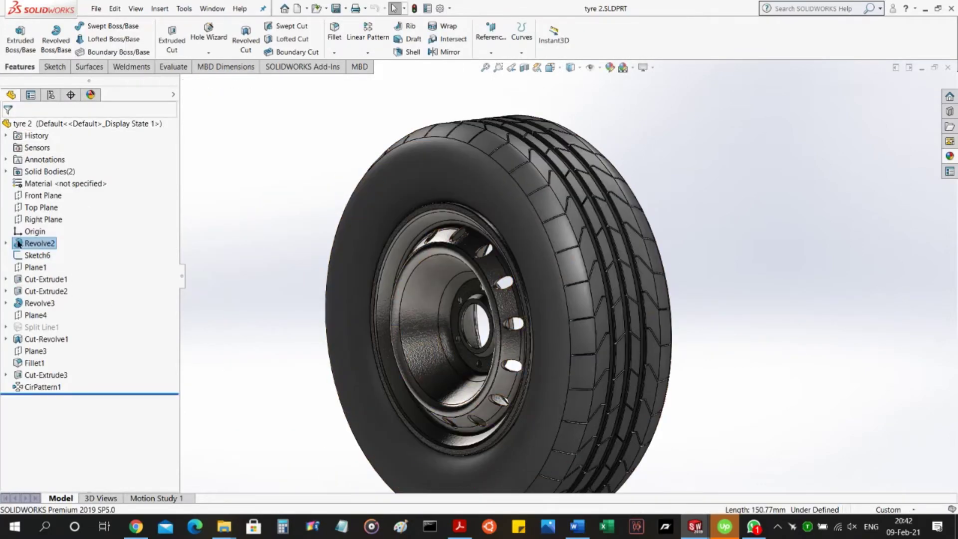
Step: Start editing Revolve2's rim profile Sketch3
click(6, 243)
right_click(52, 256)
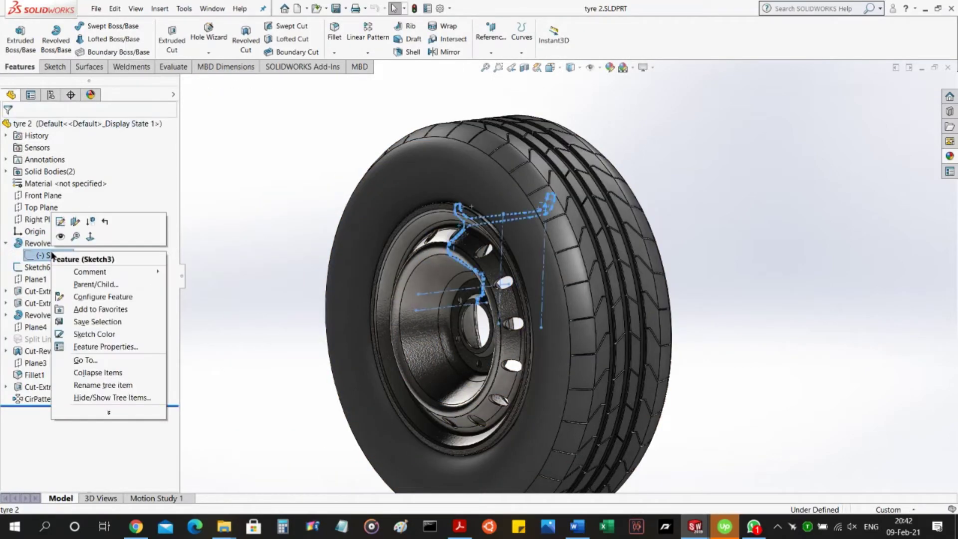
click(66, 224)
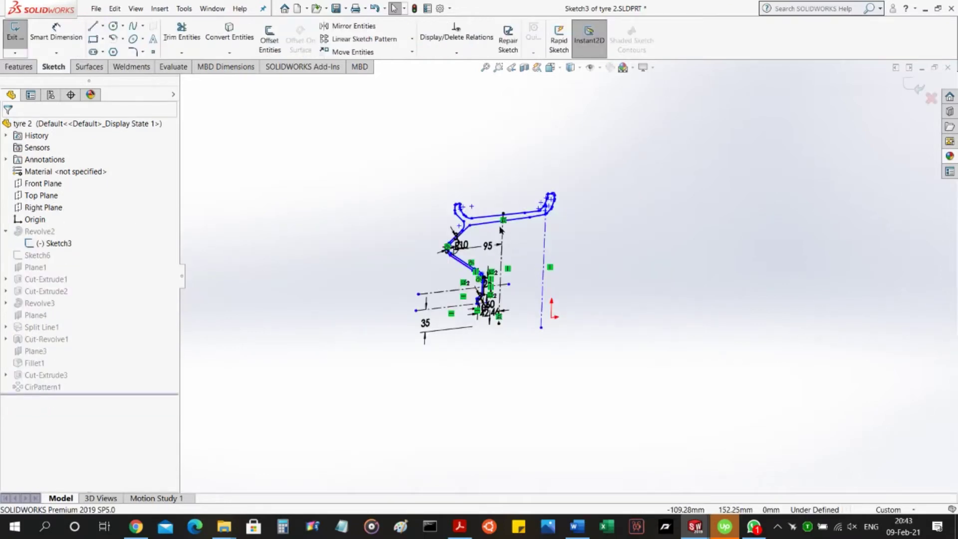
Step: View the rim profile sketch Normal To with Ctrl+8, then bring up the open-documents switcher
key(ctrl+8)
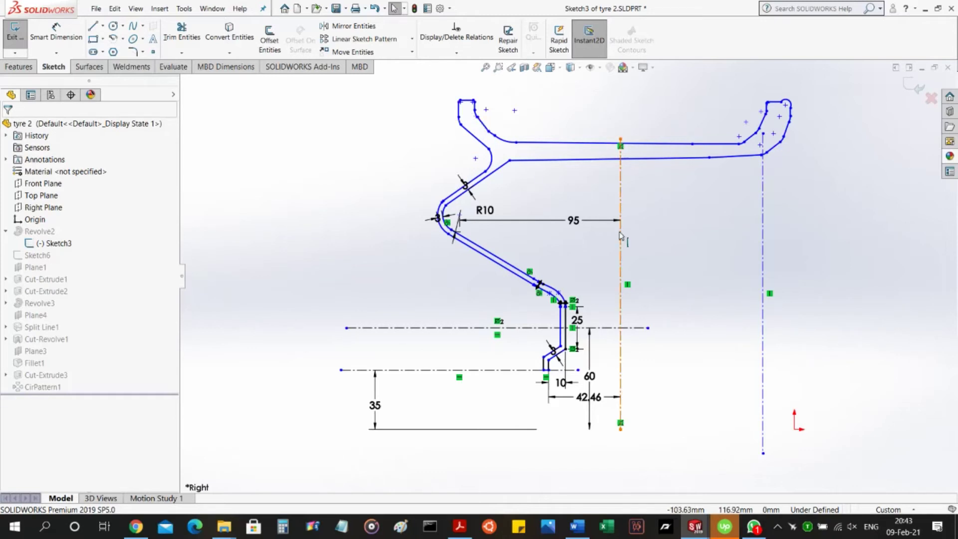
key(ctrl+Tab)
key(ctrl+Tab)
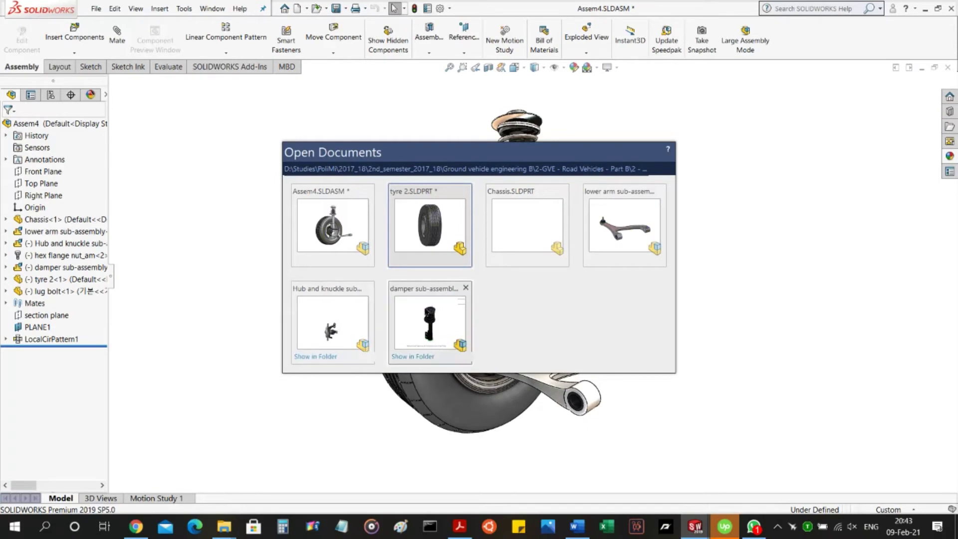
Step: Open the lower arm sub-assembly, orbit and zoom, and nudge the ball-joint stud to show it moves
click(603, 233)
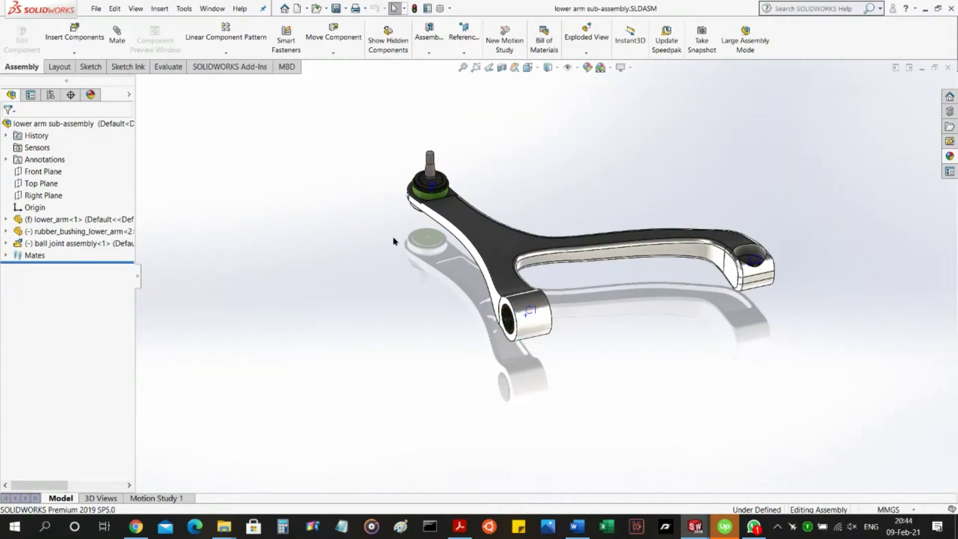
middle_drag(393, 241, 547, 248)
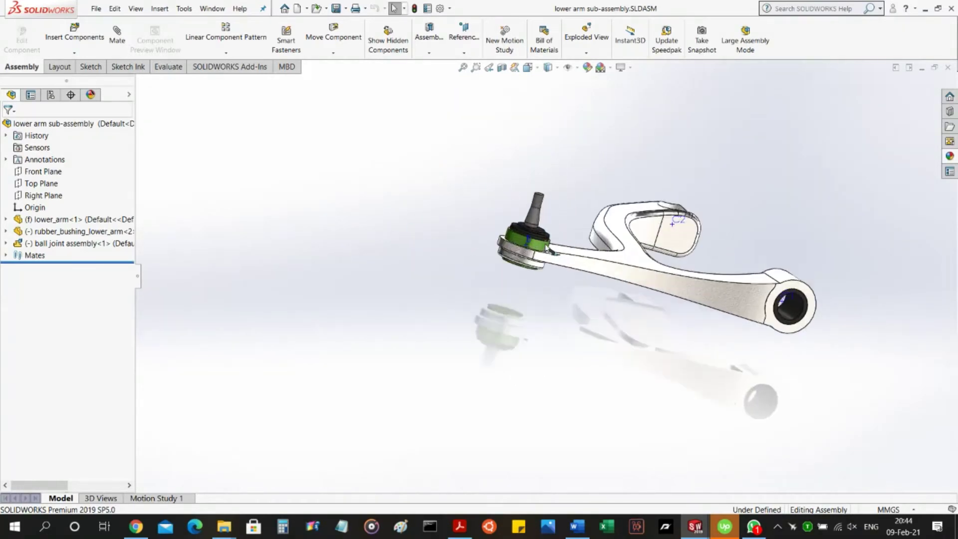
scroll(548, 248, down, 4)
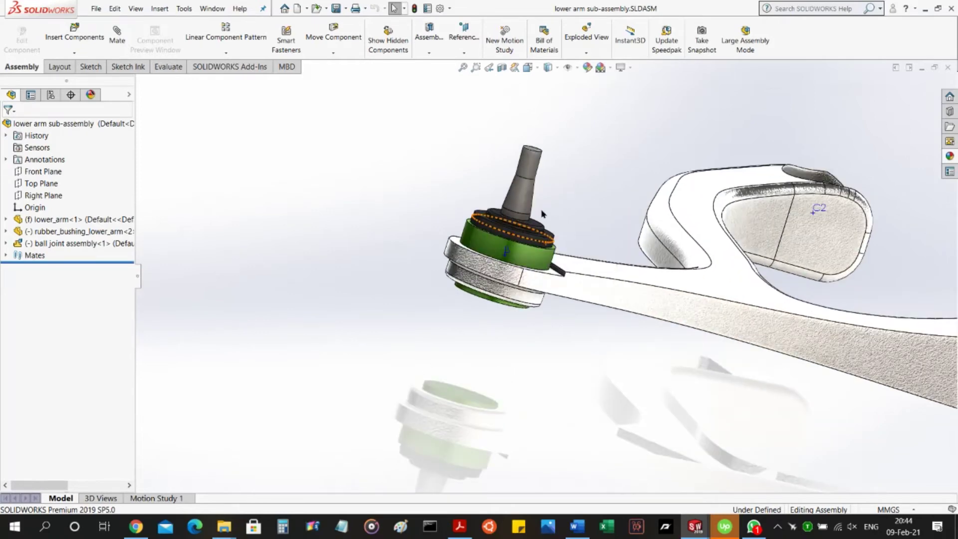
mouse_move(529, 164)
mouse_down()
mouse_move(552, 171)
mouse_move(537, 166)
mouse_up()
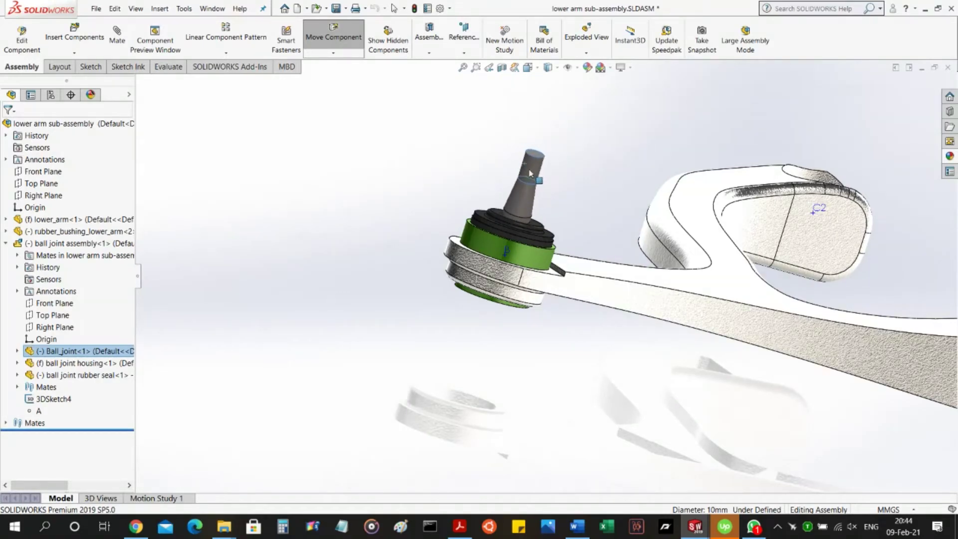
key(ctrl+Tab)
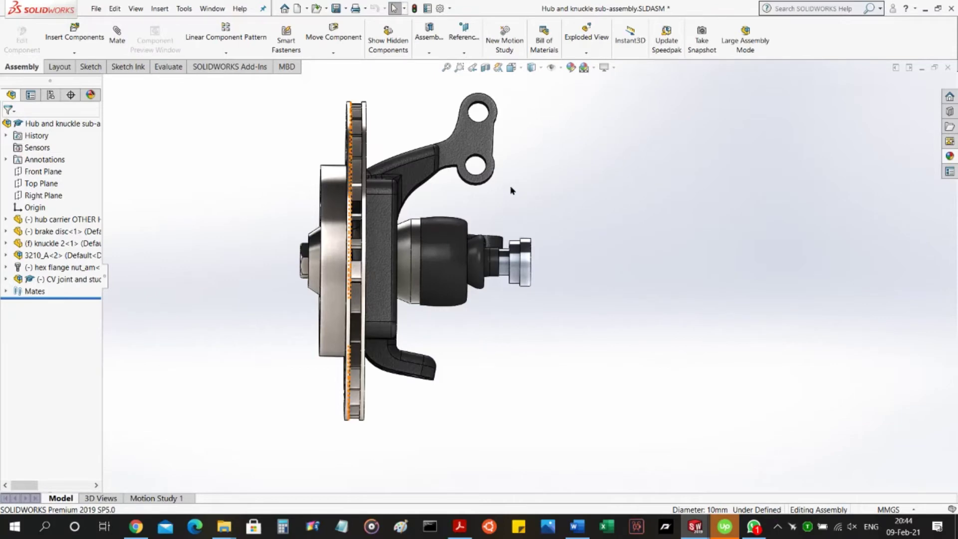
Step: Orbit the Hub and knuckle sub-assembly to face the brake disc and zoom in around the knuckle
middle_drag(511, 190, 399, 215)
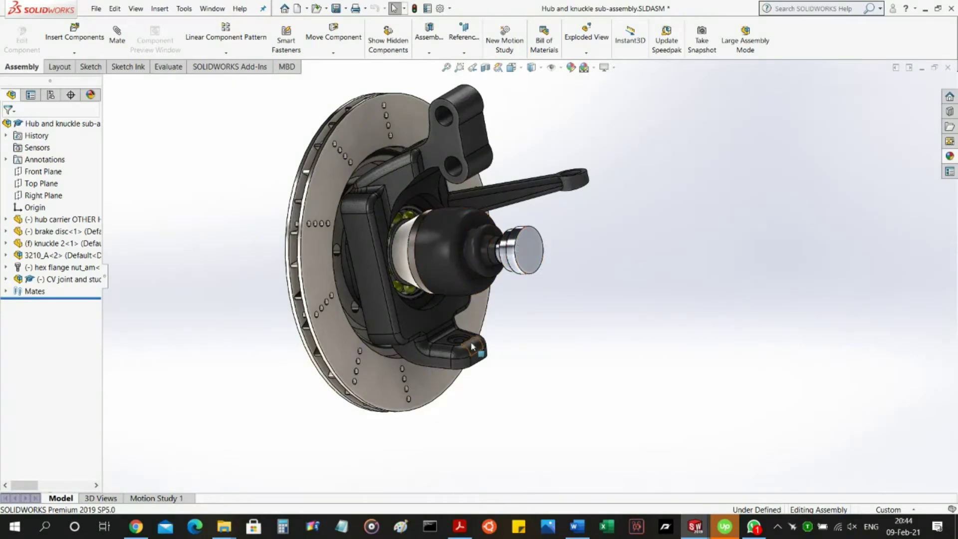
scroll(472, 346, down, 5)
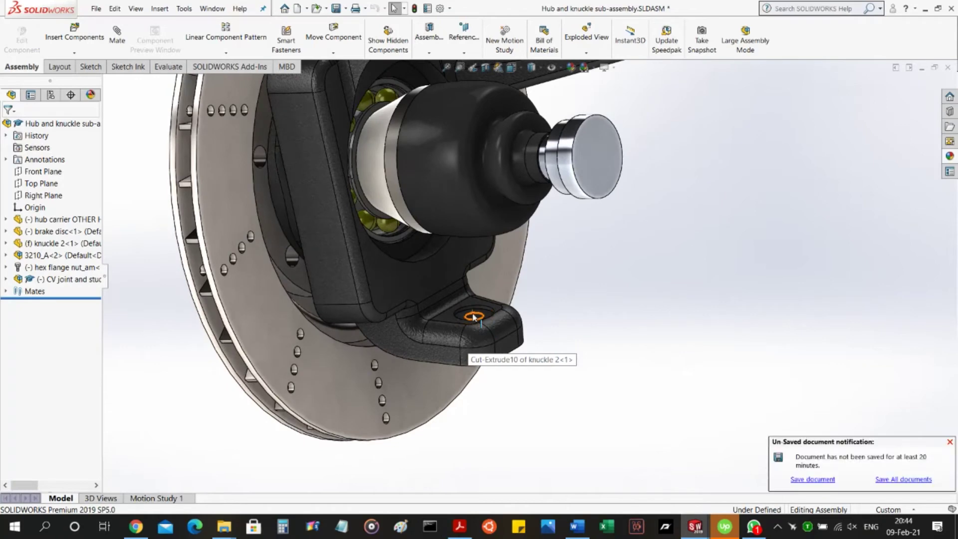
scroll(473, 317, up, 5)
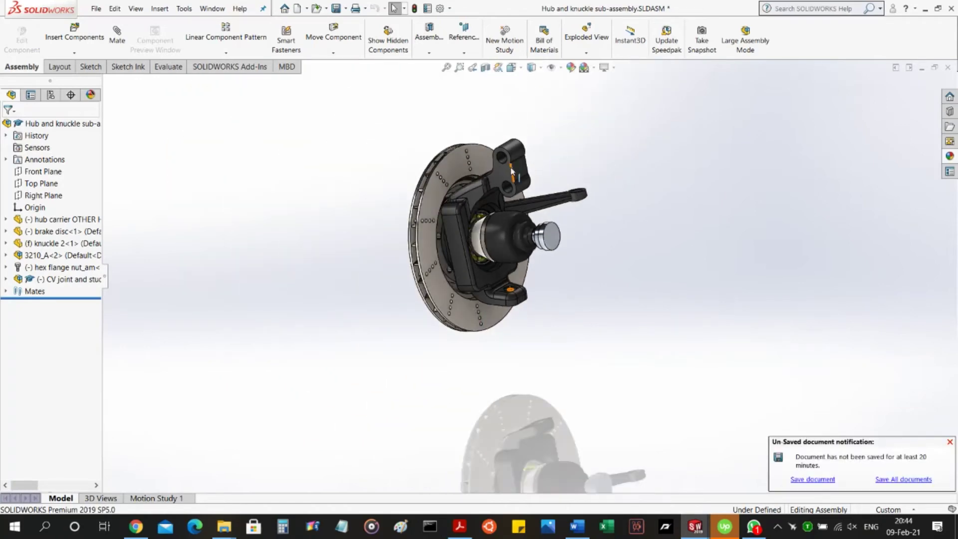
scroll(509, 170, down, 5)
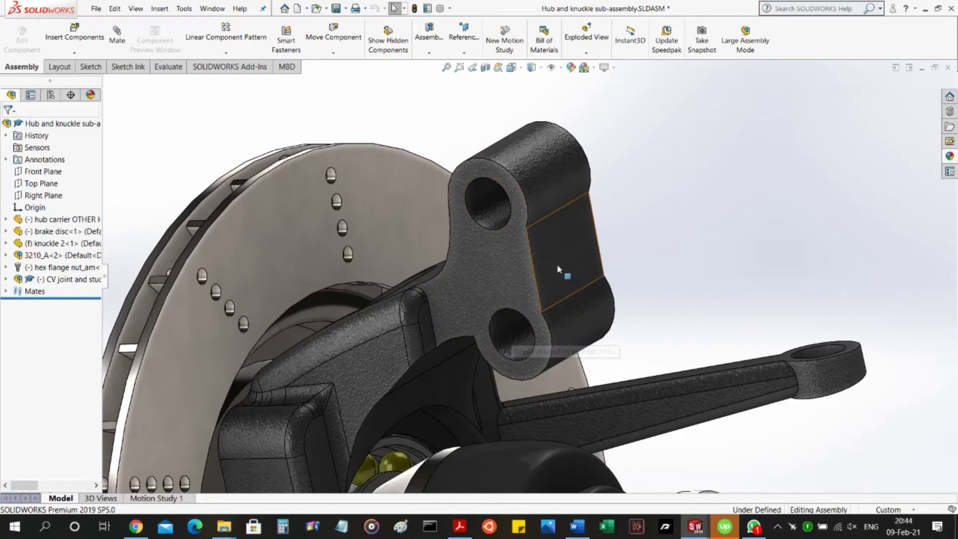
scroll(683, 261, up, 10)
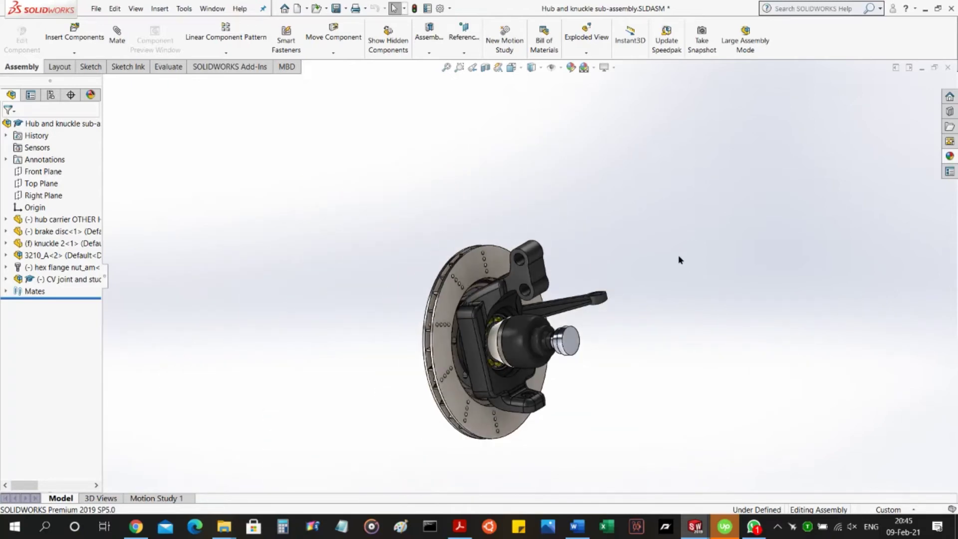
key(ctrl+Tab)
key(ctrl+Tab)
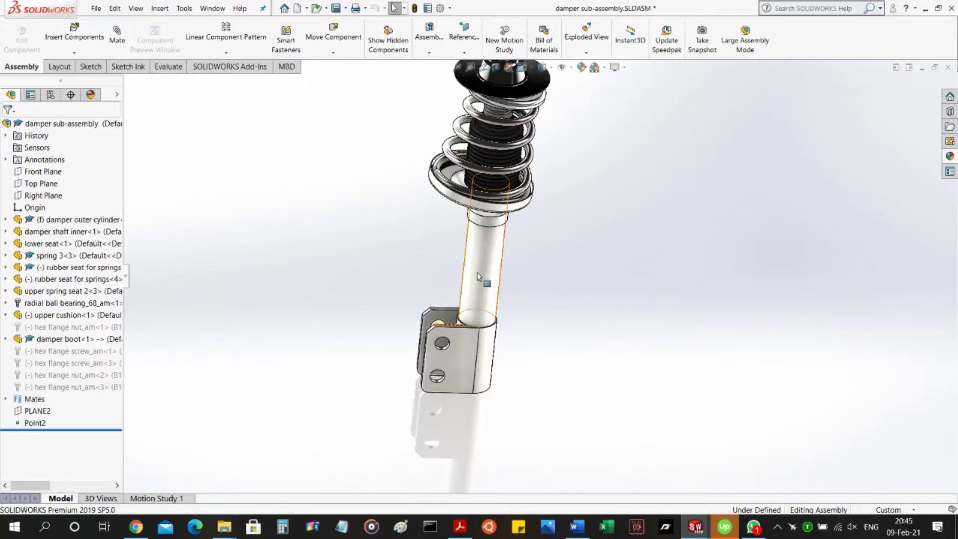
Step: Zoom in and out around the damper sub-assembly's spring, damper and boot
scroll(547, 193, down, 2)
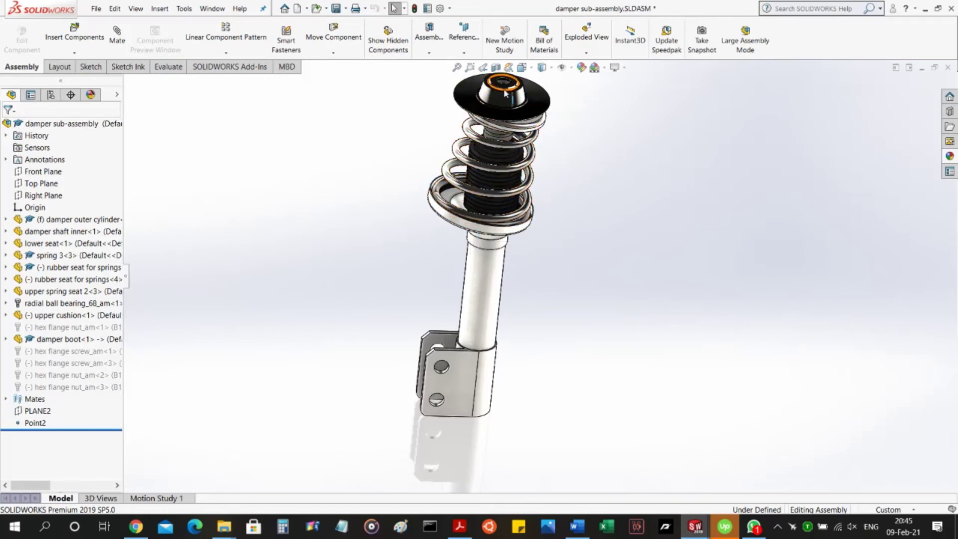
scroll(529, 124, down, 3)
scroll(474, 257, up, 3)
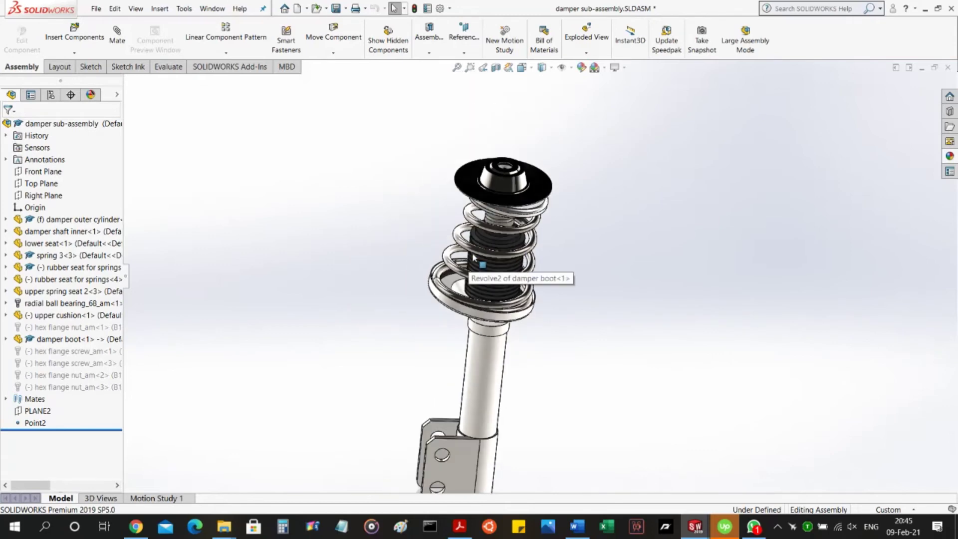
scroll(474, 400, down, 3)
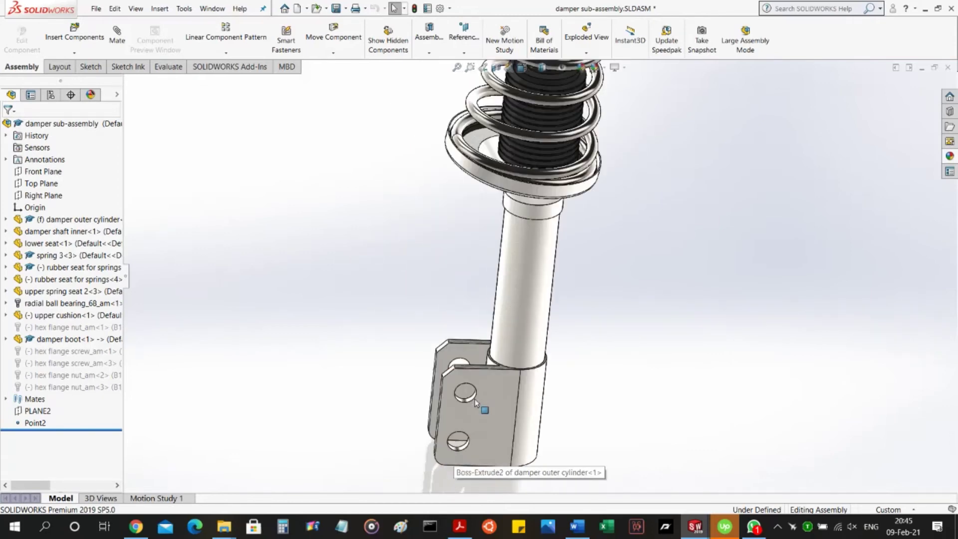
scroll(473, 398, down, 2)
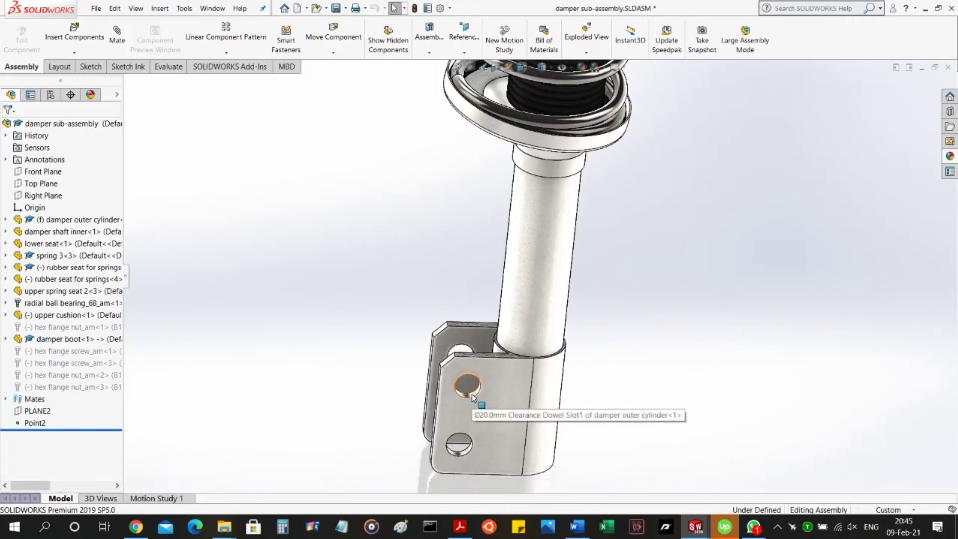
scroll(452, 317, up, 5)
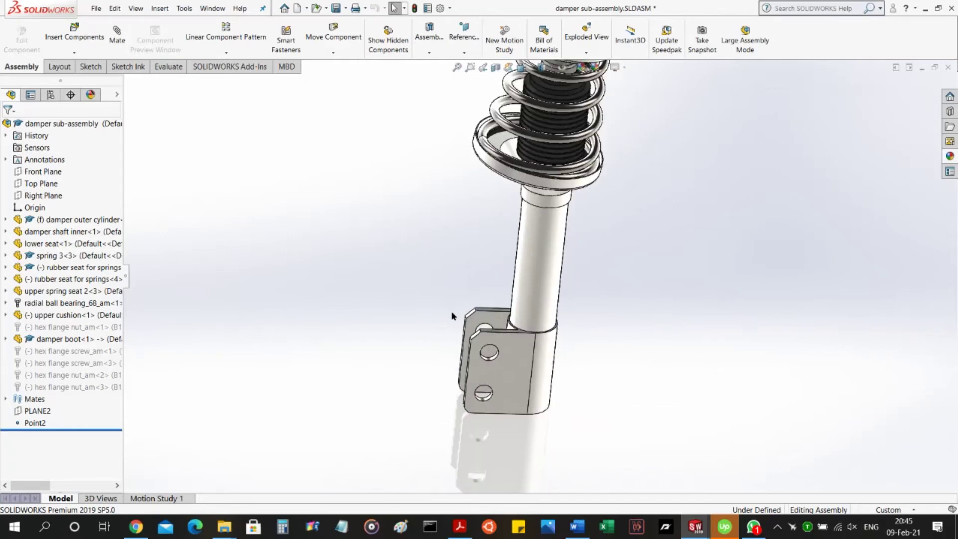
Step: Switch to Assem4, set the Front view, and orbit it to an oblique angle
key(ctrl+Tab)
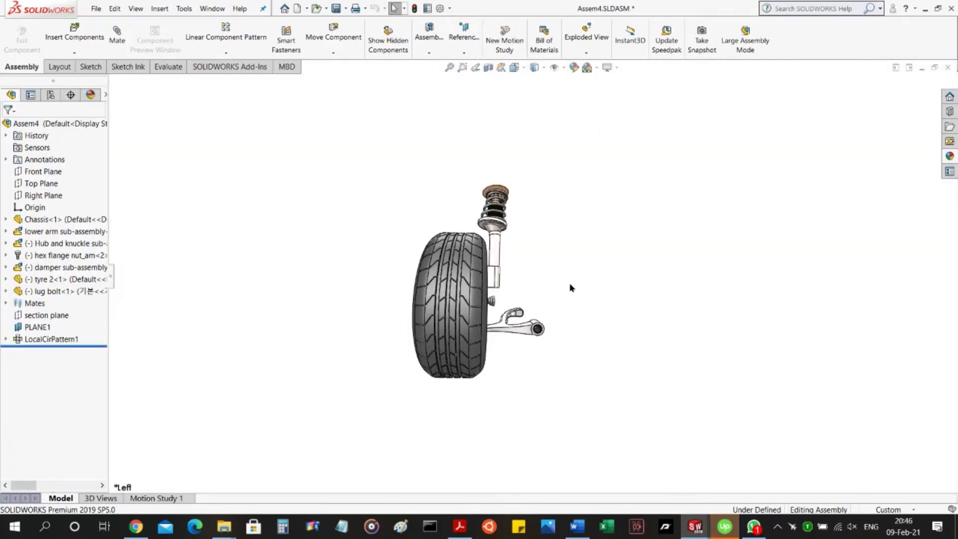
key(space)
click(580, 283)
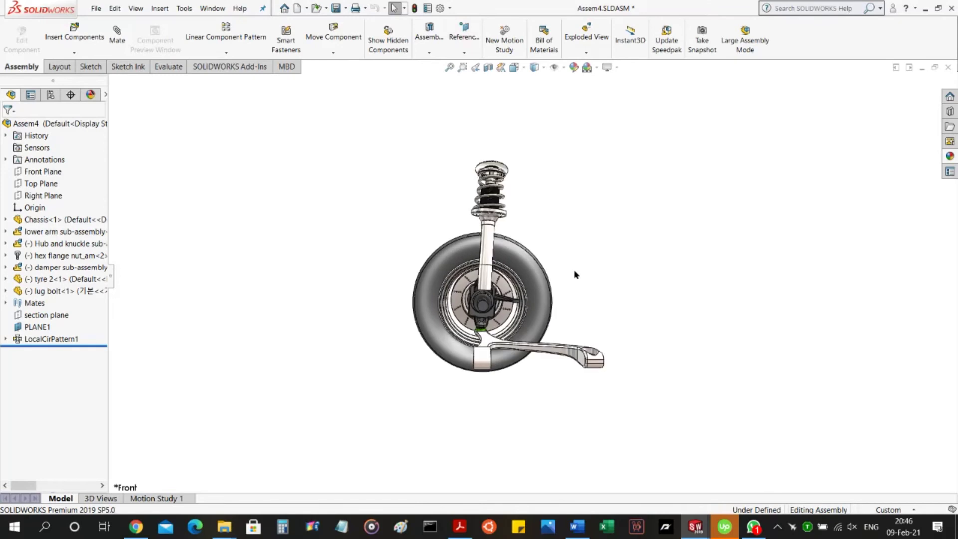
middle_drag(398, 216, 466, 137)
Step: Apply a section view cut along the section plane and show it from the Left view
click(489, 67)
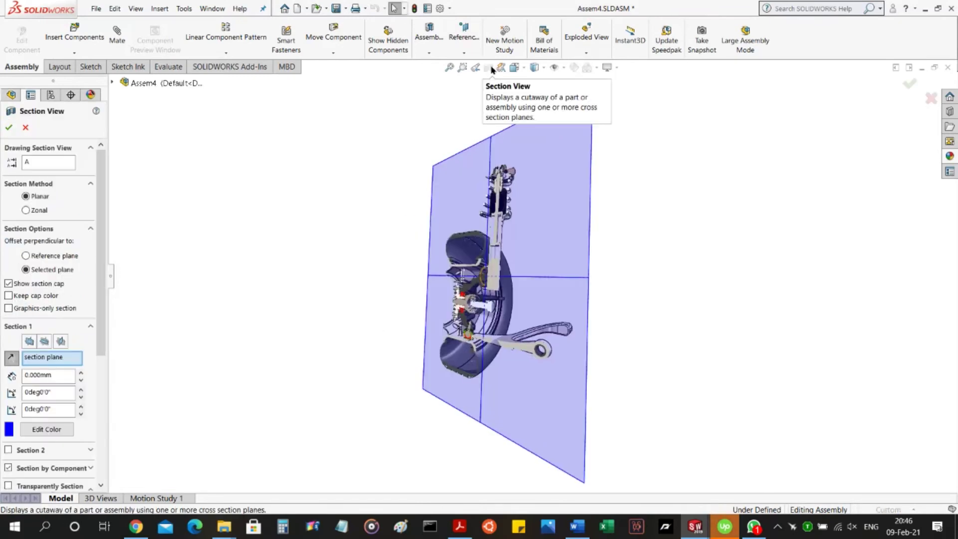
click(9, 129)
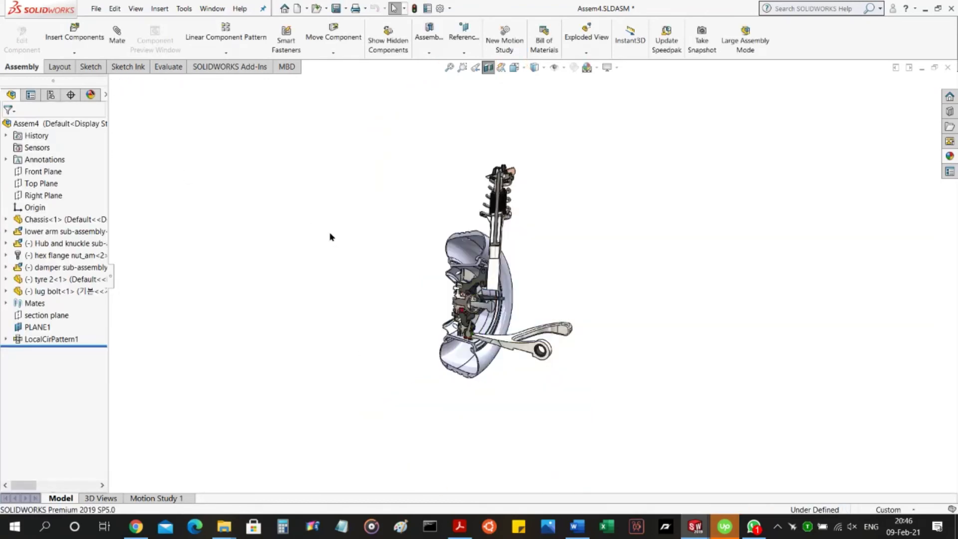
key(space)
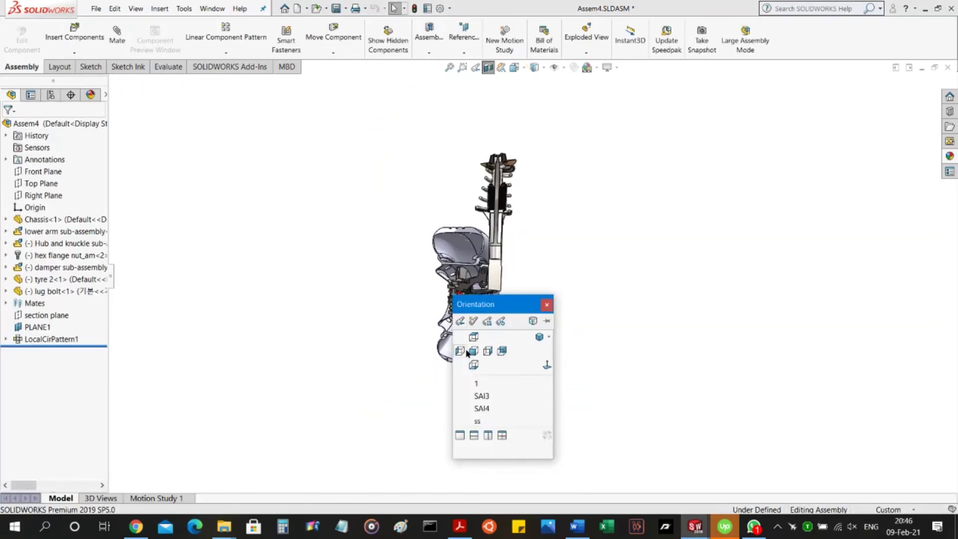
click(466, 352)
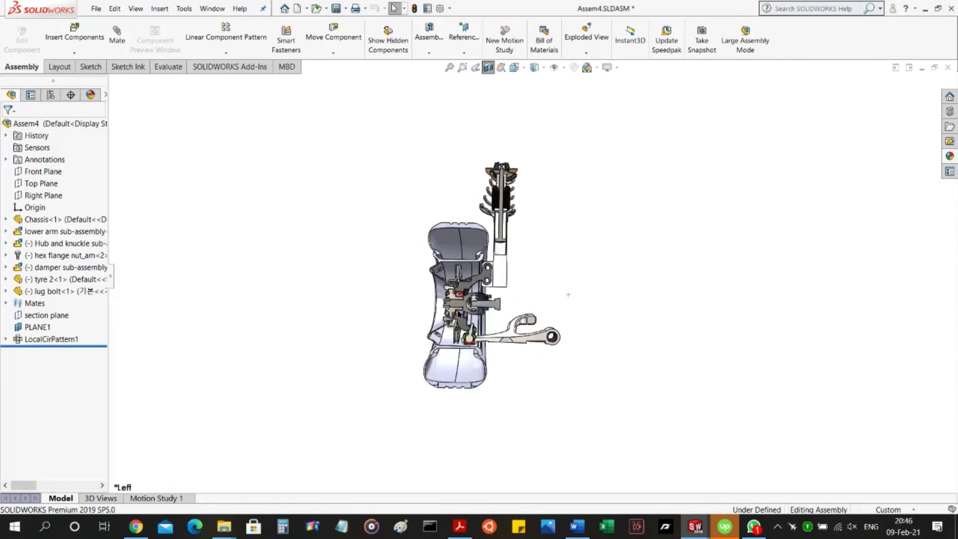
Step: Zoom in on the section's hub, wheel bearing, brake disc and knuckle inside the rim
scroll(458, 313, up, 5)
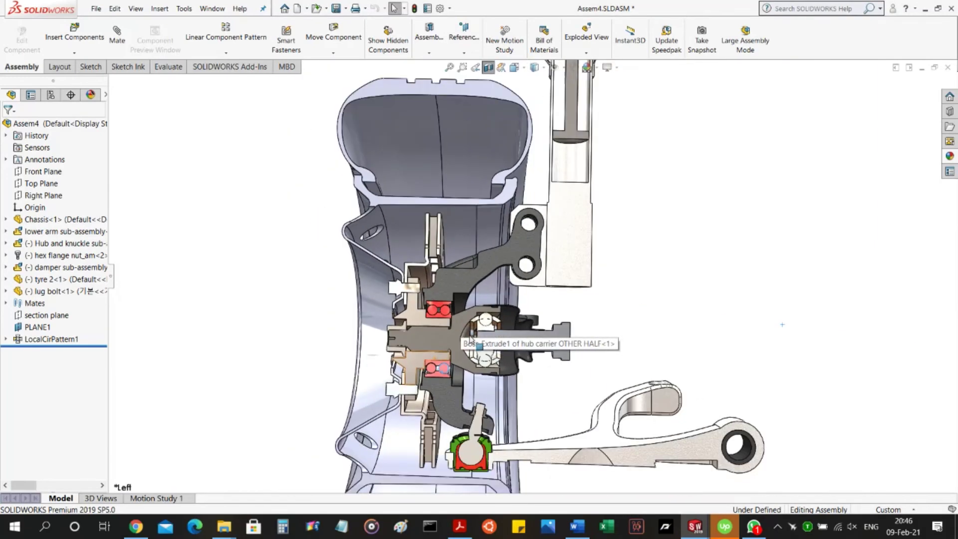
scroll(440, 340, up, 2)
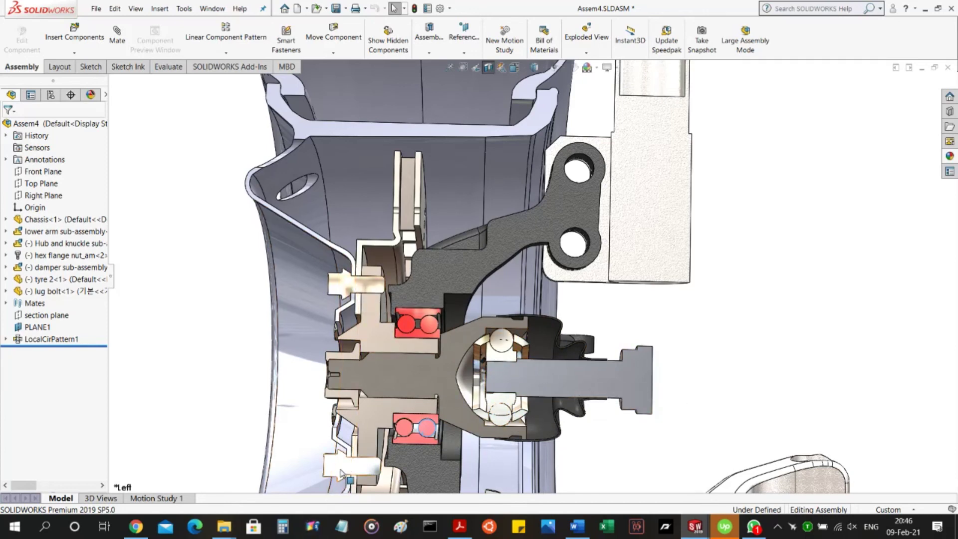
scroll(340, 473, up, 2)
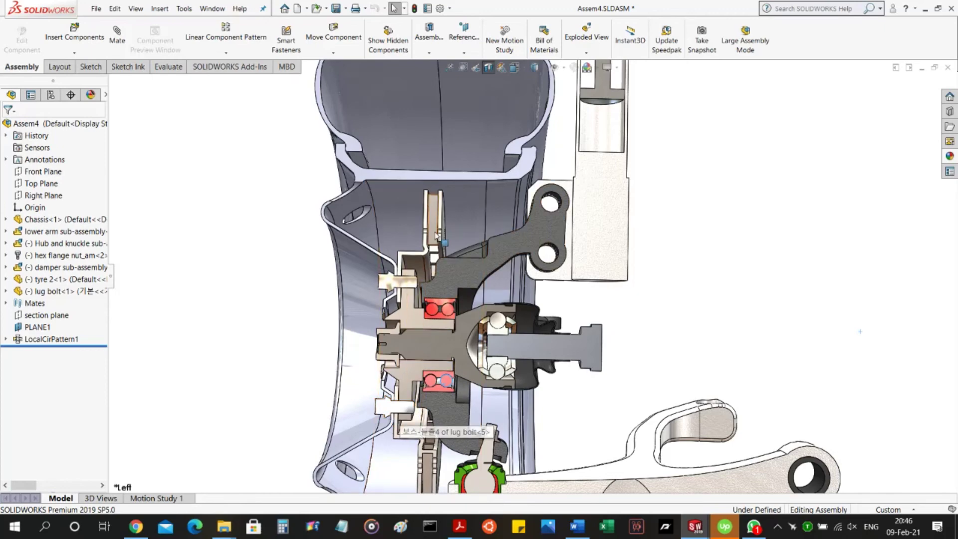
scroll(423, 257, down, 2)
scroll(397, 235, down, 2)
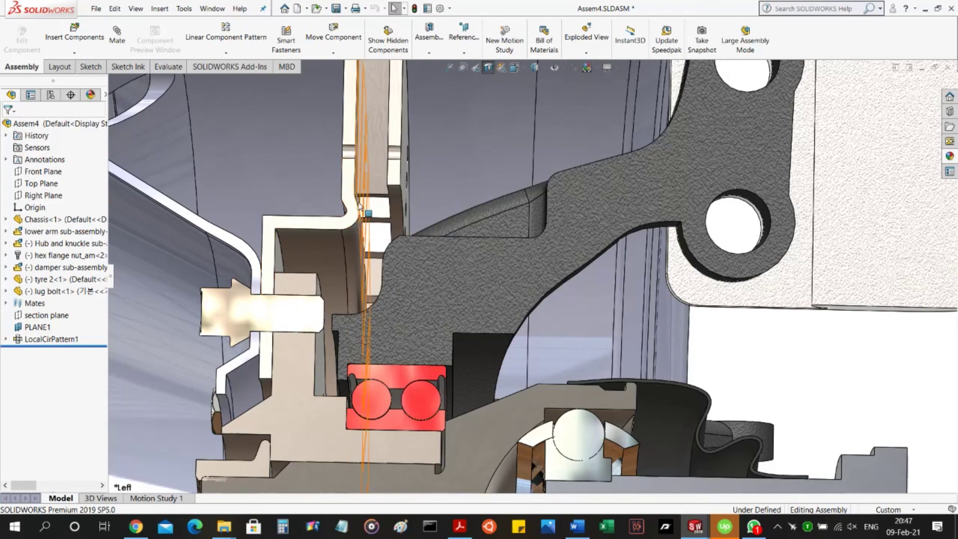
scroll(356, 209, down, 2)
scroll(359, 206, down, 2)
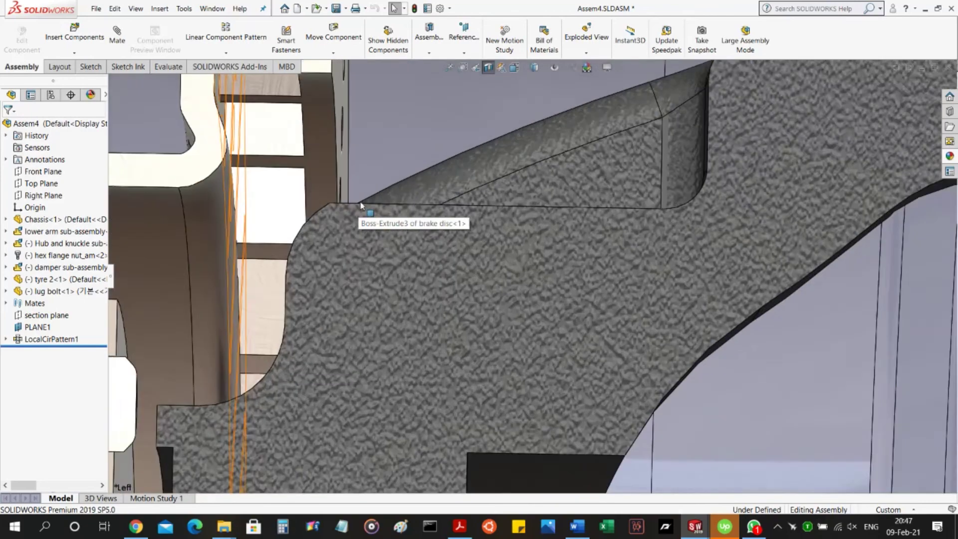
scroll(363, 199, up, 5)
scroll(368, 194, up, 6)
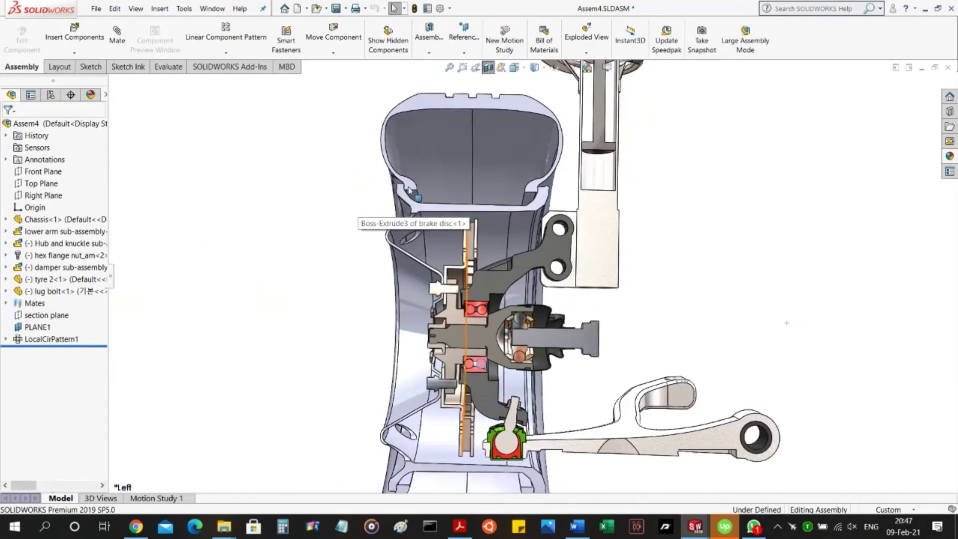
Step: Toggle off the section view to show the uncut tyre, damper strut and lower arm
click(493, 68)
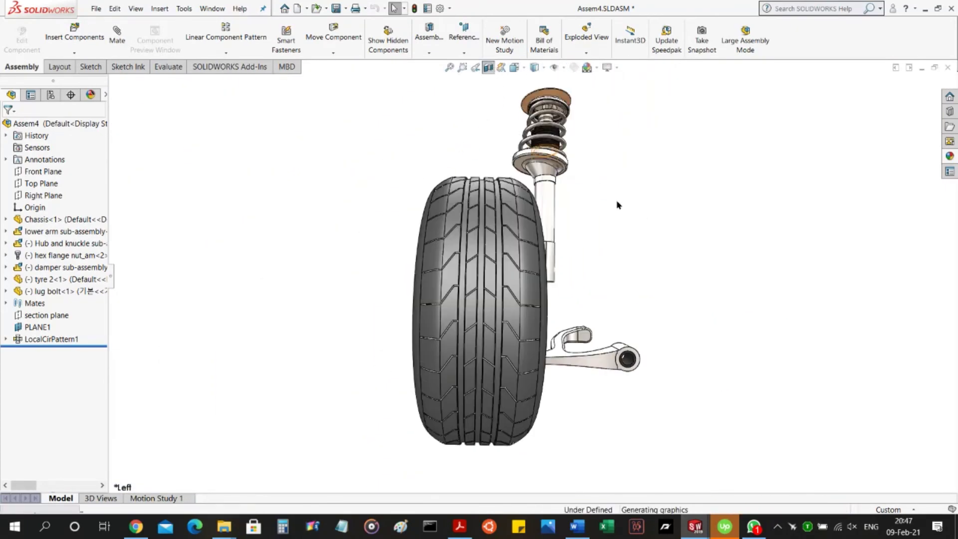